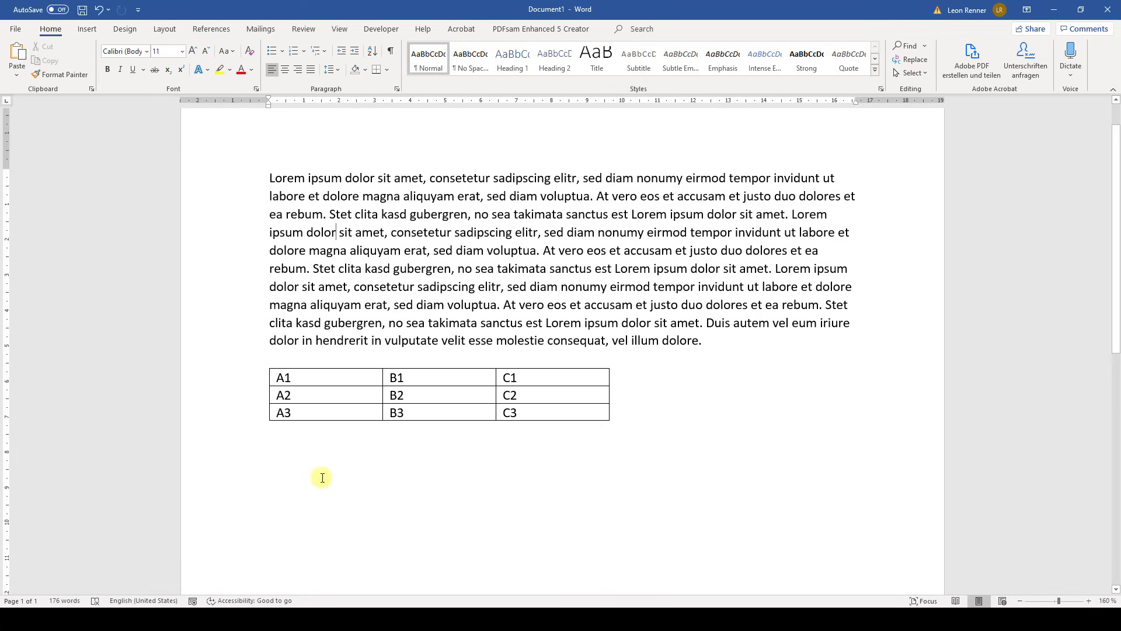
Drag the 3x3 table up into the paragraph's last lines so the text wraps around it.
{"action": "left_click", "coordinate": [326, 464]}
{"action": "mouse_move", "coordinate": [438, 394]}
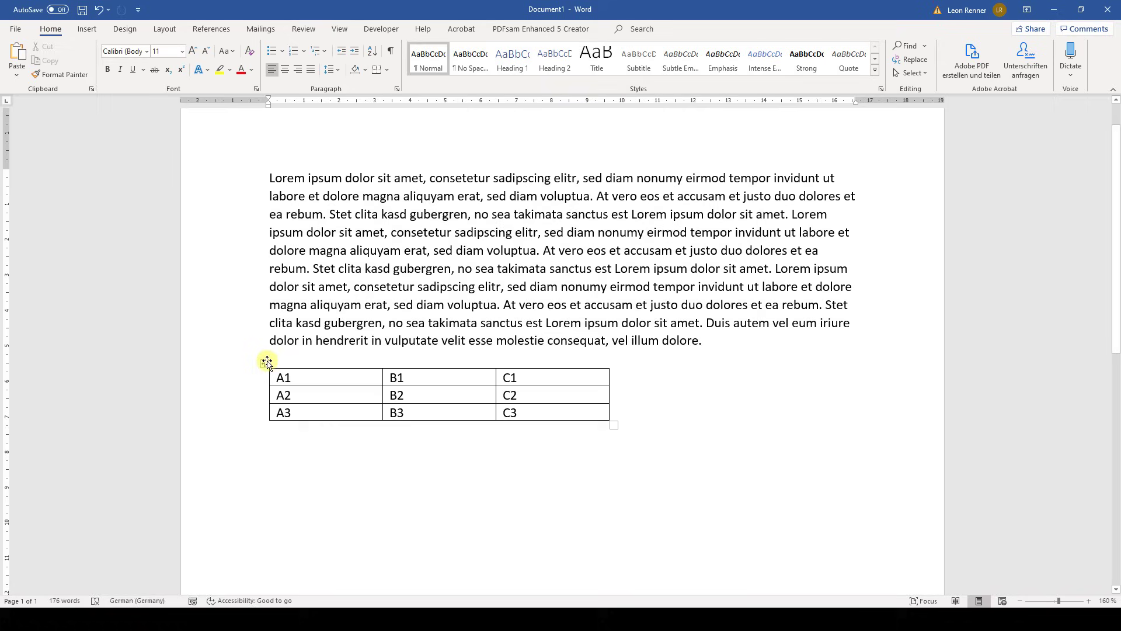
{"action": "left_click_drag", "start_coordinate": [265, 363], "coordinate": [284, 363]}
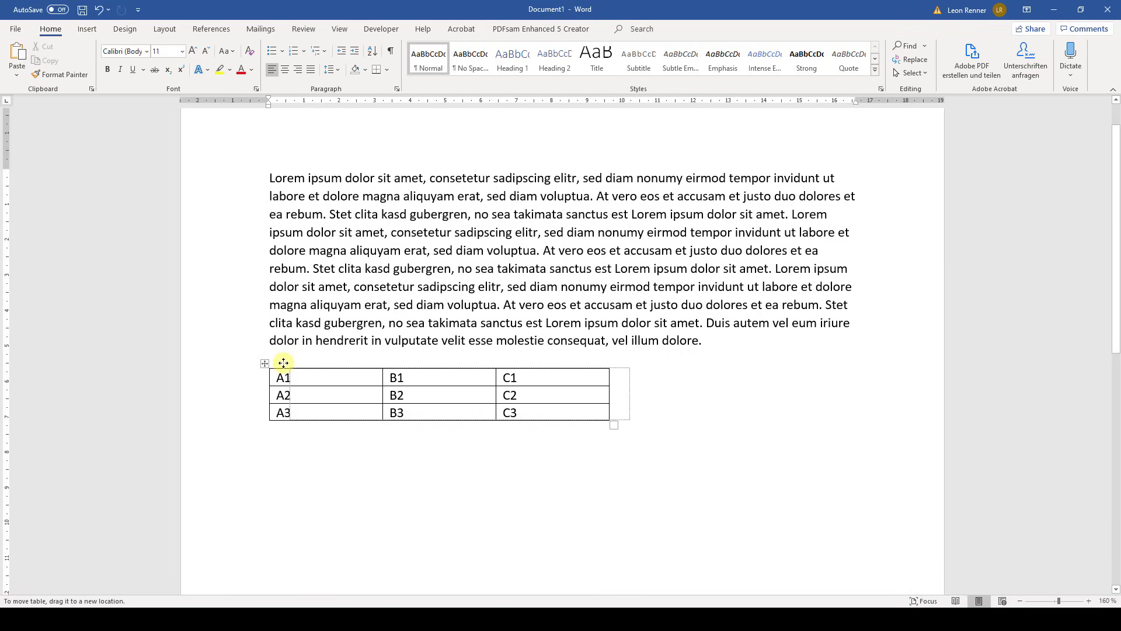
{"action": "left_click_drag", "start_coordinate": [283, 363], "coordinate": [336, 325]}
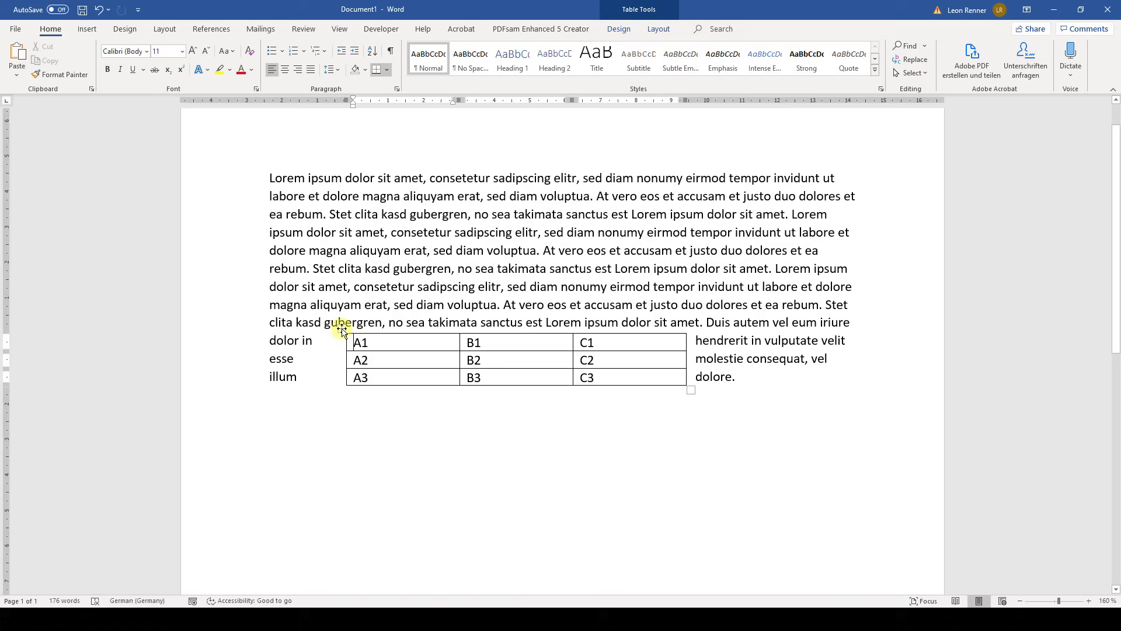
Show the table's Table Properties, with text wrapping set to Around.
{"action": "right_click", "coordinate": [340, 328]}
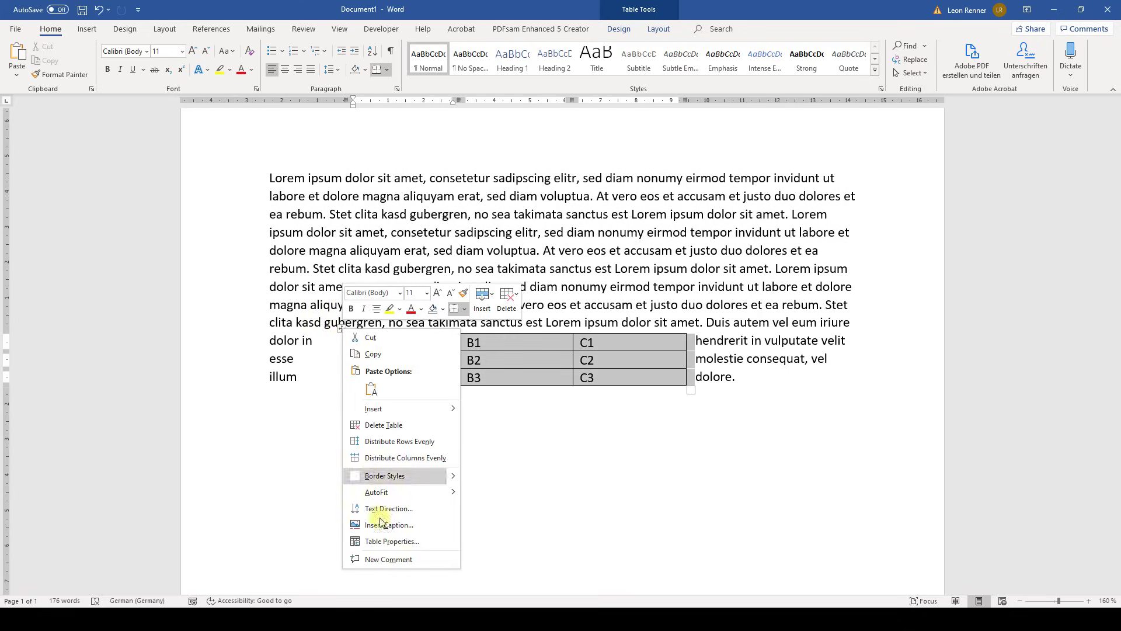
{"action": "left_click", "coordinate": [398, 542]}
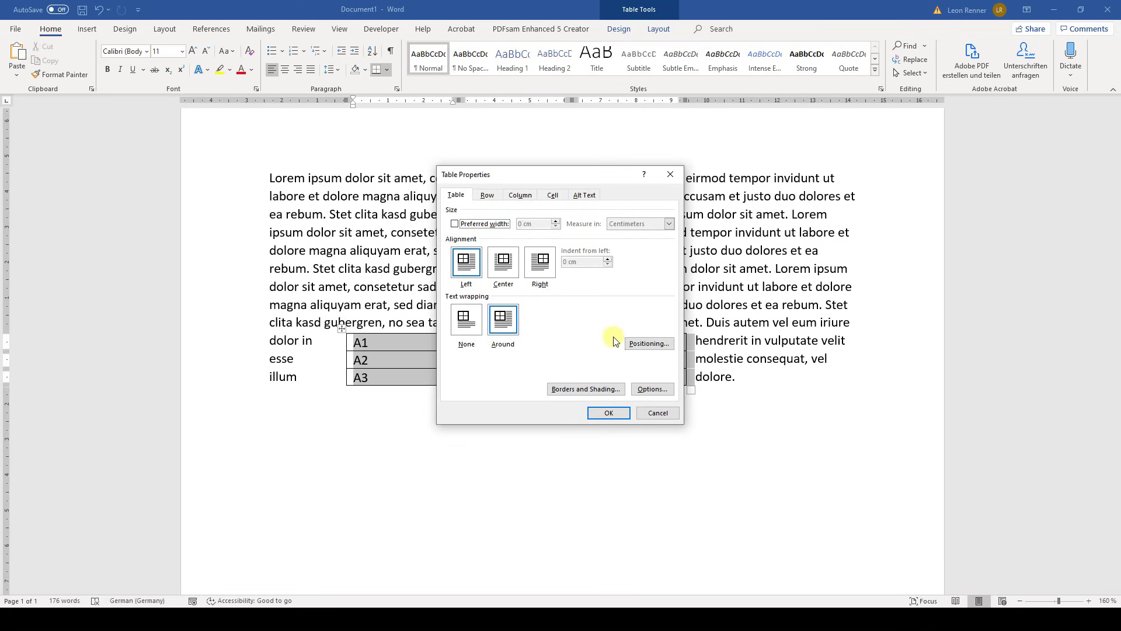
Confirm the Positioning and Table Properties settings, then move the table into the paragraph's middle.
{"action": "left_click", "coordinate": [659, 348]}
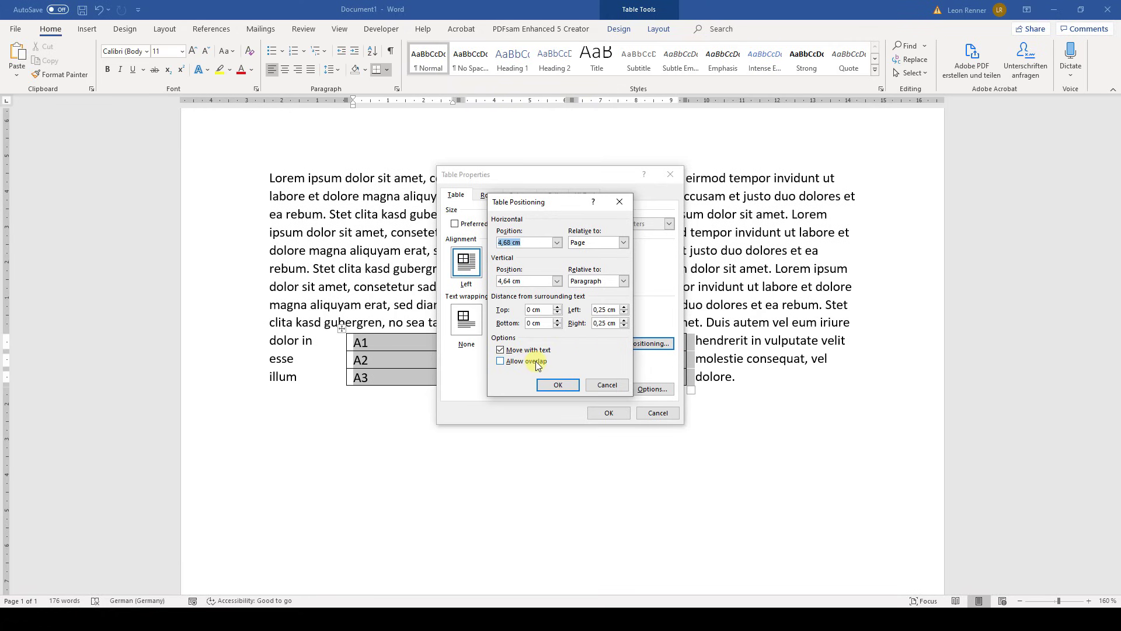
{"action": "left_click", "coordinate": [560, 385]}
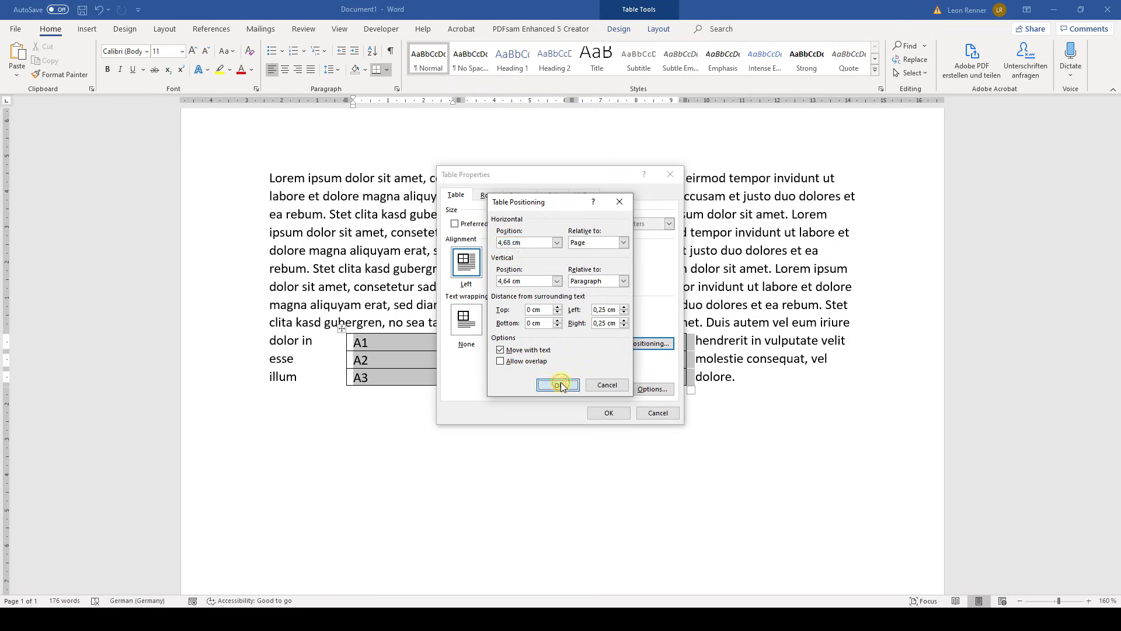
{"action": "left_click", "coordinate": [608, 413]}
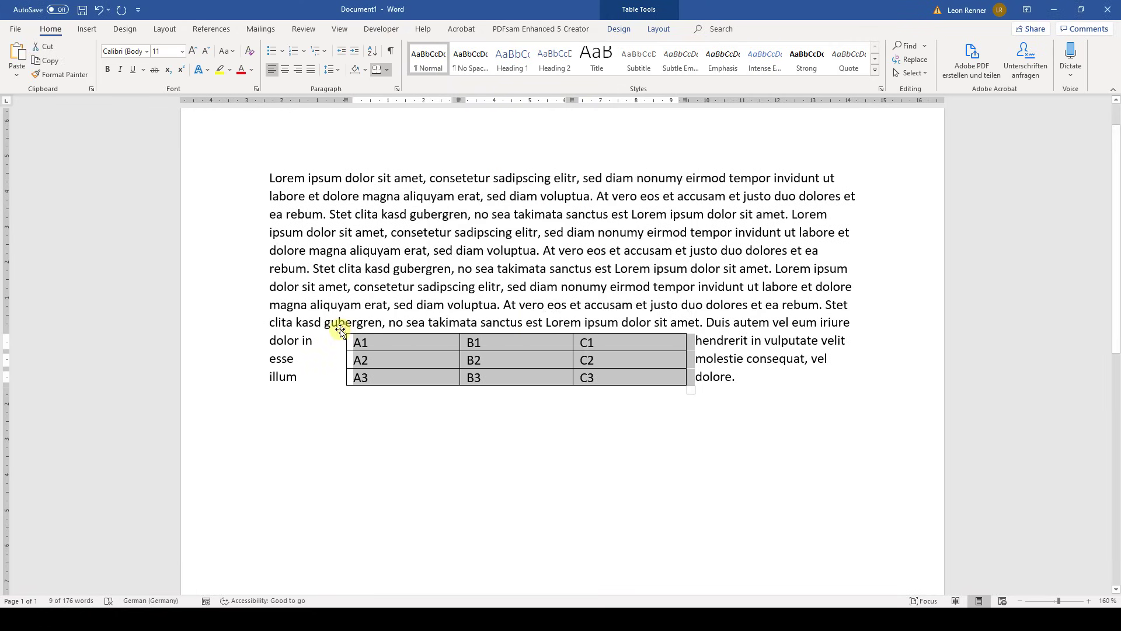
{"action": "left_click_drag", "start_coordinate": [340, 332], "coordinate": [311, 312]}
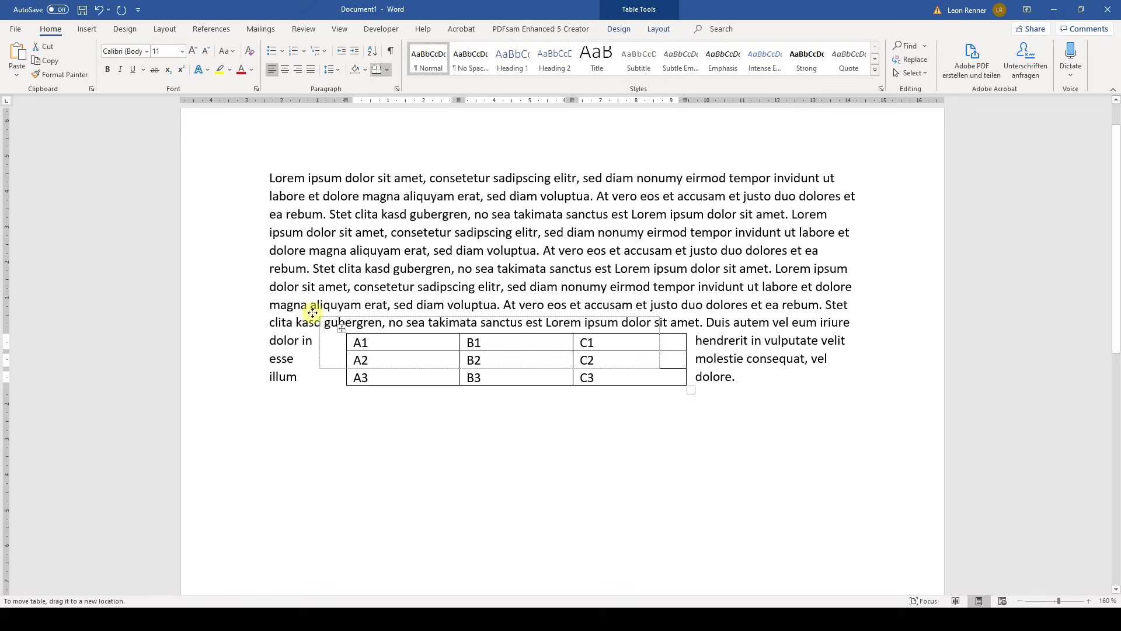
{"action": "left_click_drag", "start_coordinate": [311, 311], "coordinate": [416, 296]}
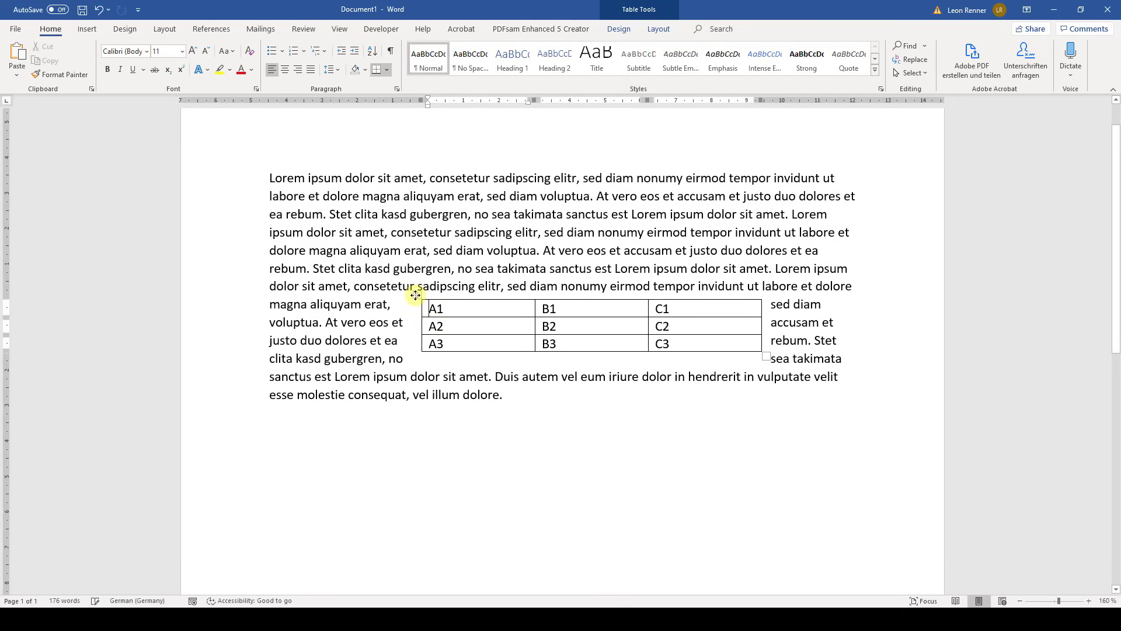